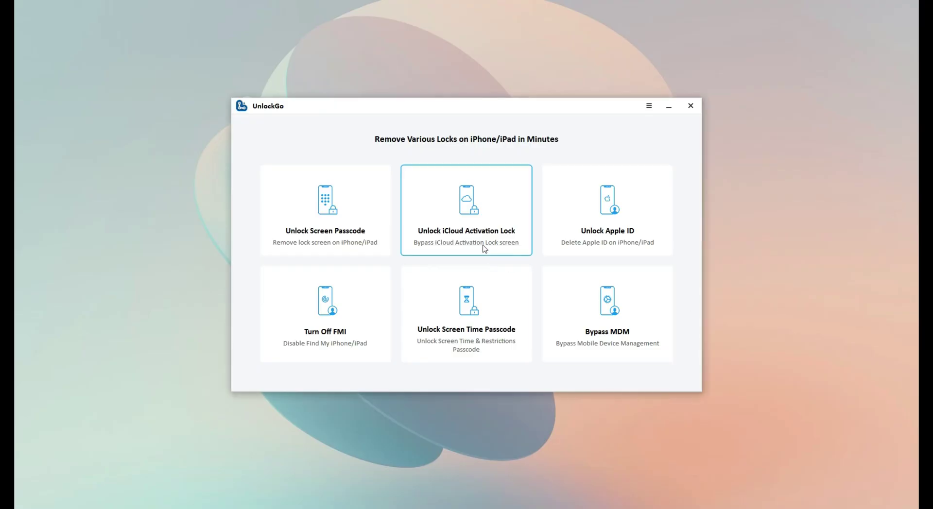
Download the iOS 15.7.7 firmware for the iPhone 7 (Global) from the Activation Lock removal page, then start removal.
click(484, 249)
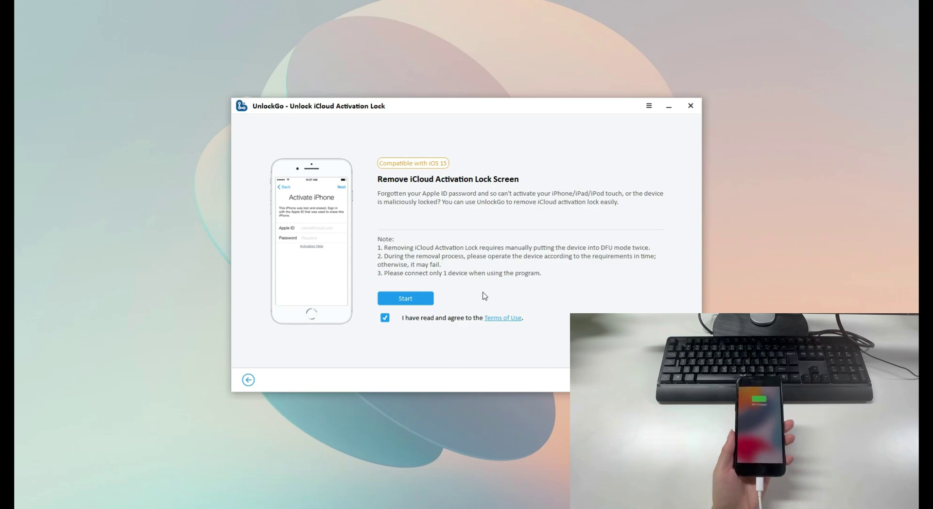
click(421, 306)
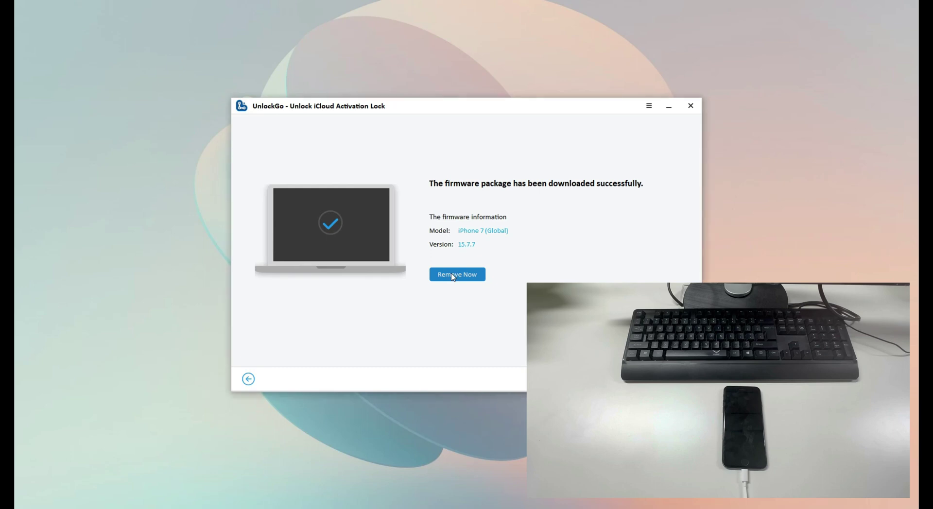
click(453, 276)
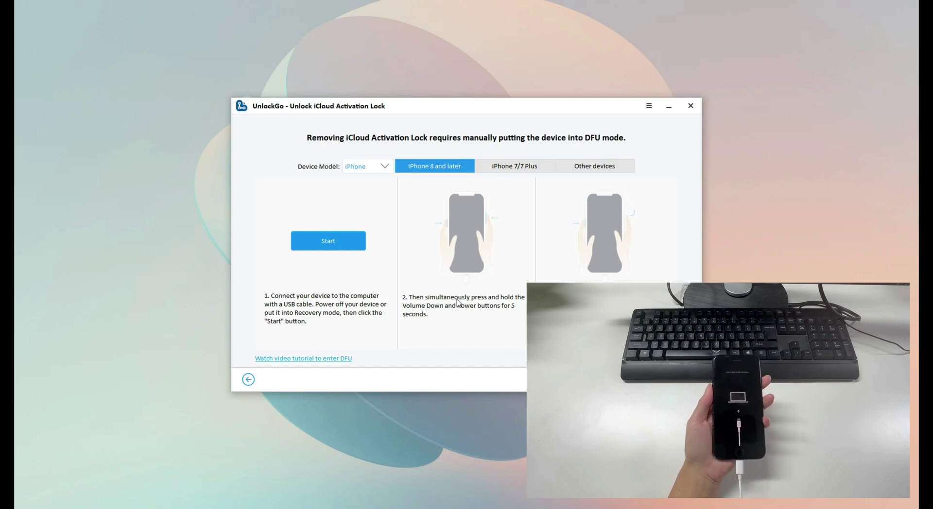
Start the DFU mode countdown once the iPhone is in Recovery mode.
click(346, 244)
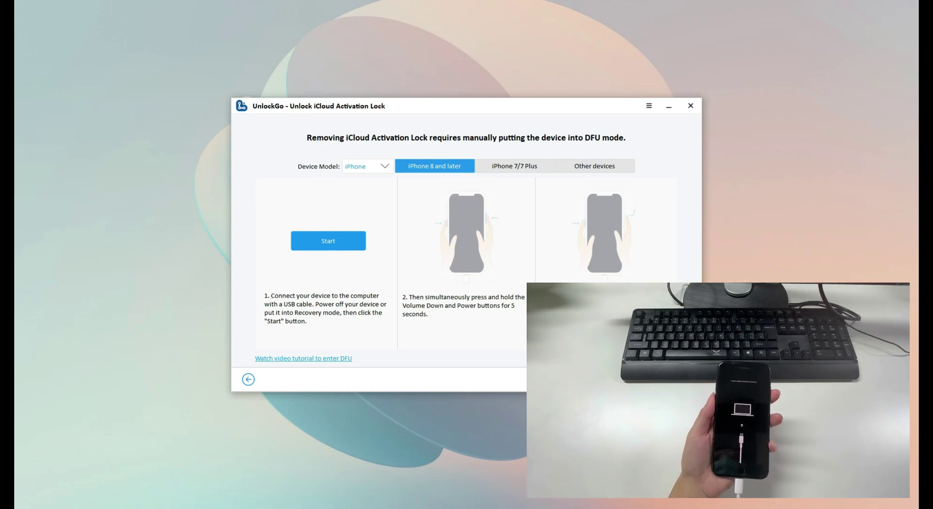
Start the second DFU countdown while holding Volume Down and Power.
click(337, 245)
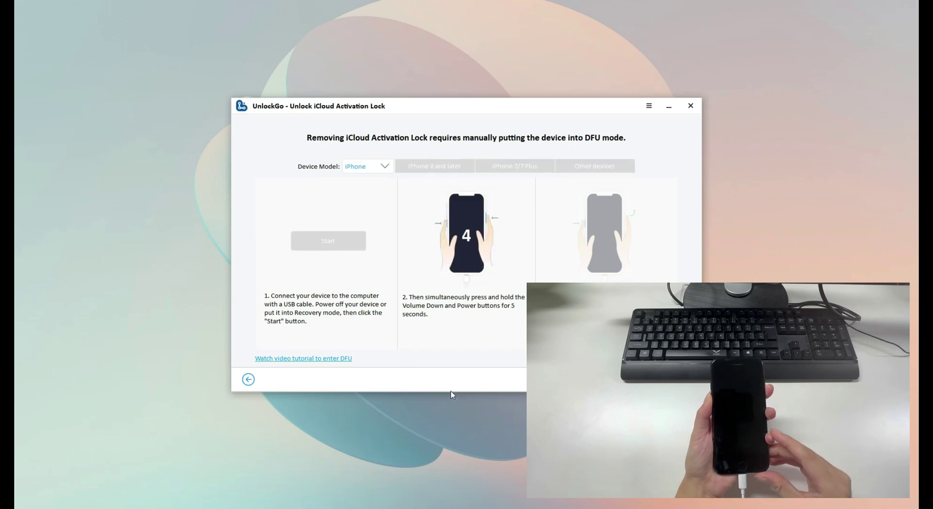